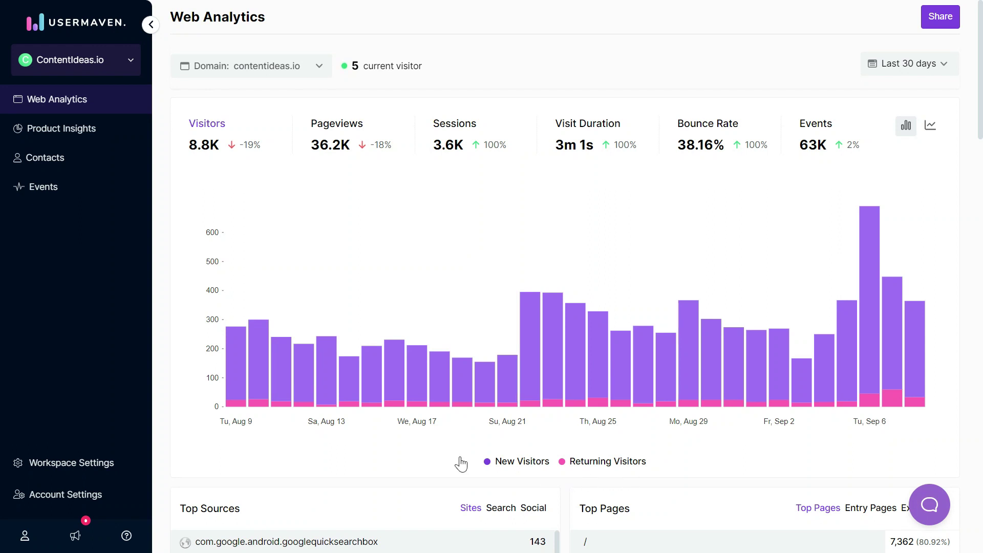
Cycle the chart through Pageviews, Sessions, Visit Duration and Bounce Rate, then plot Events as a line
left_click(345, 149)
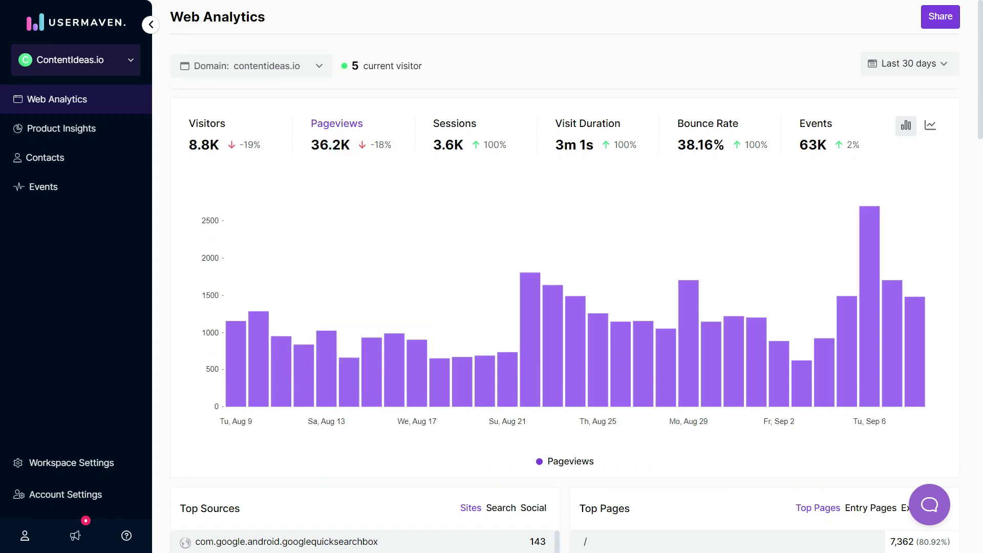
left_click(457, 134)
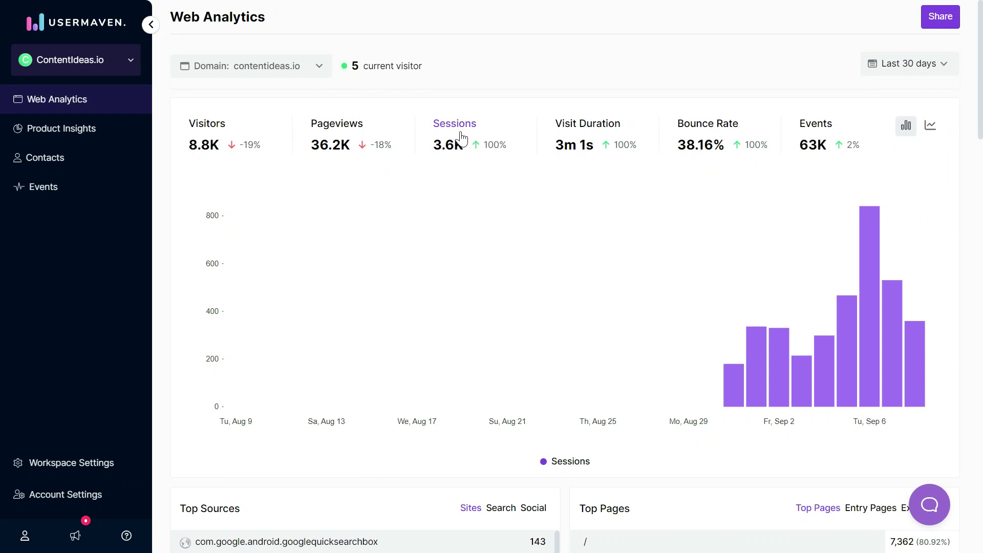
mouse_move(731, 399)
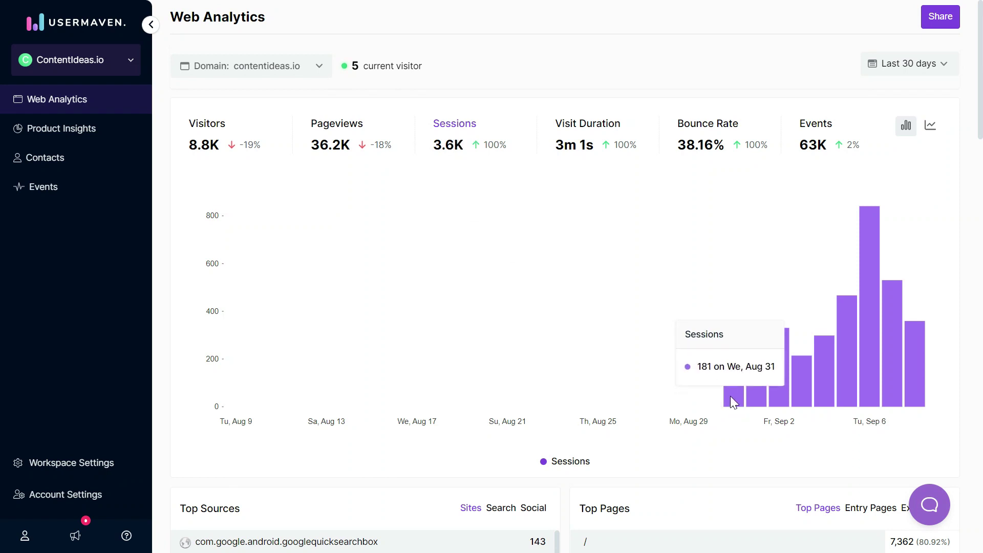
left_click(577, 132)
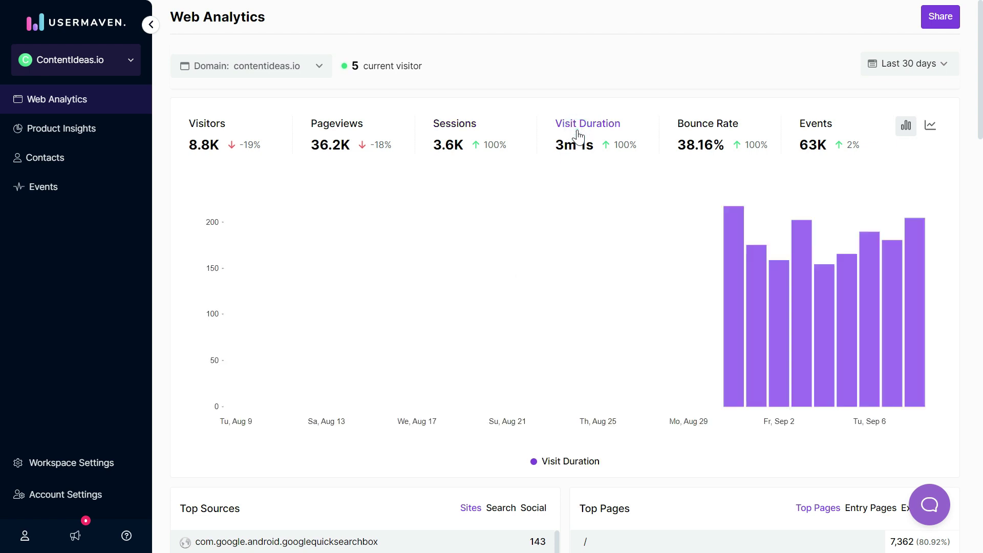
left_click(719, 138)
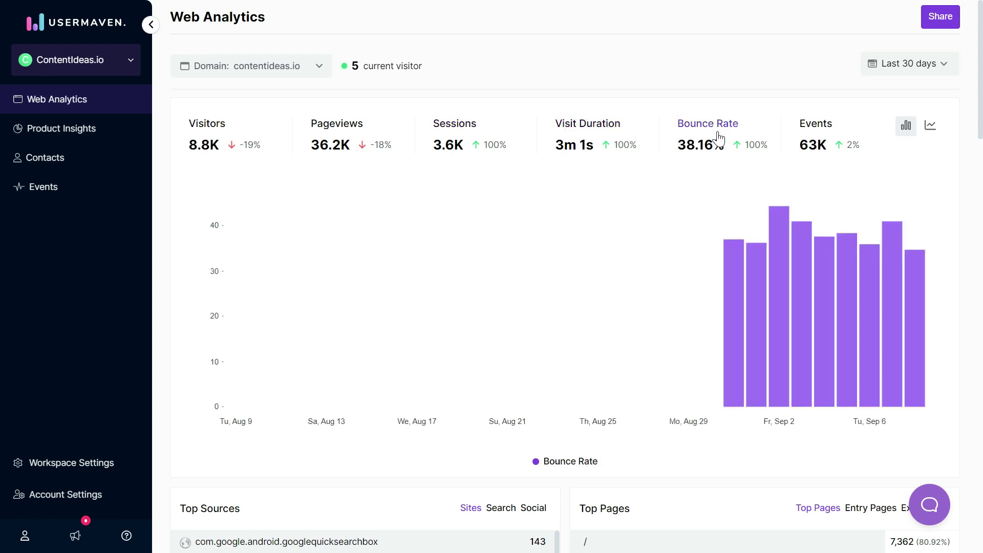
left_click(820, 136)
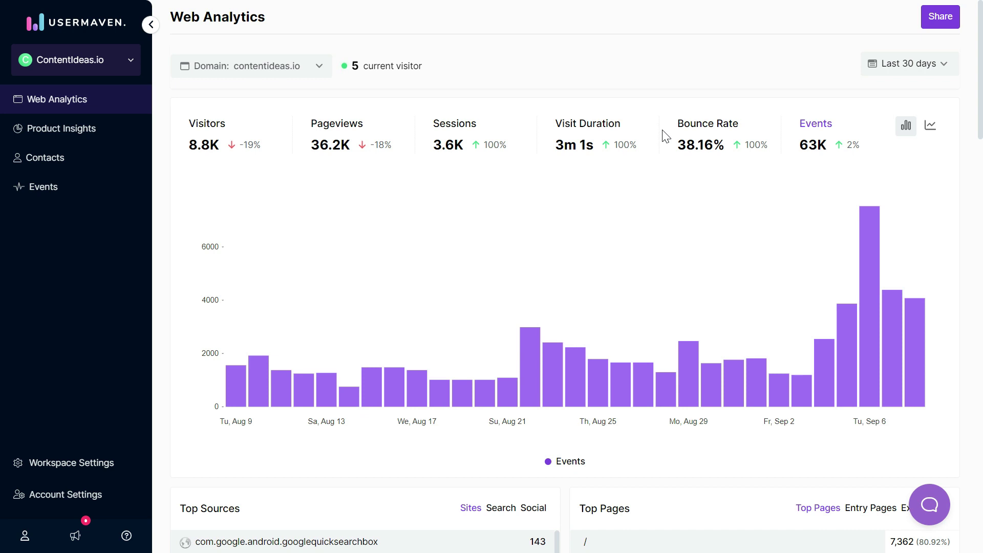
left_click(931, 126)
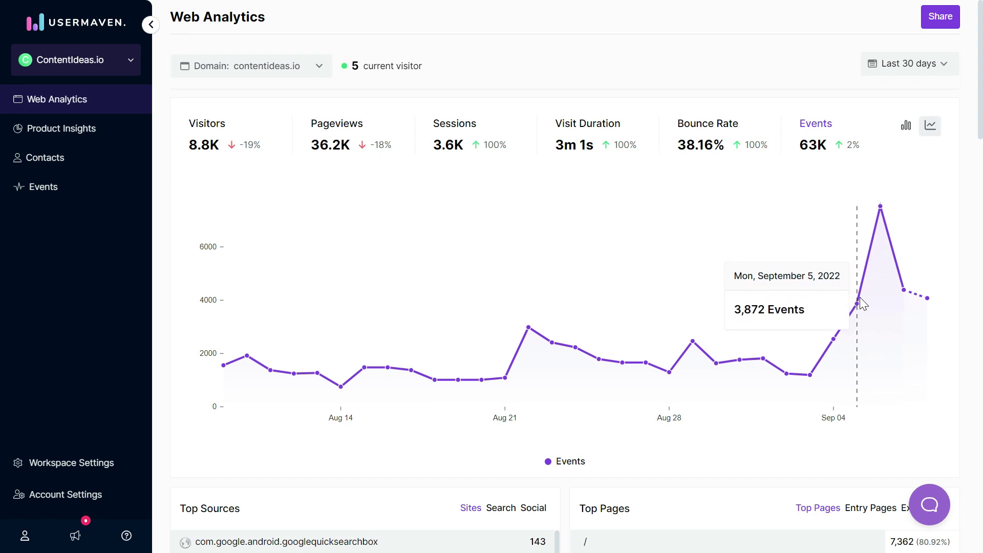
Switch the chart back to New and Returning Visitors shown as bars
left_click(905, 131)
left_click(929, 127)
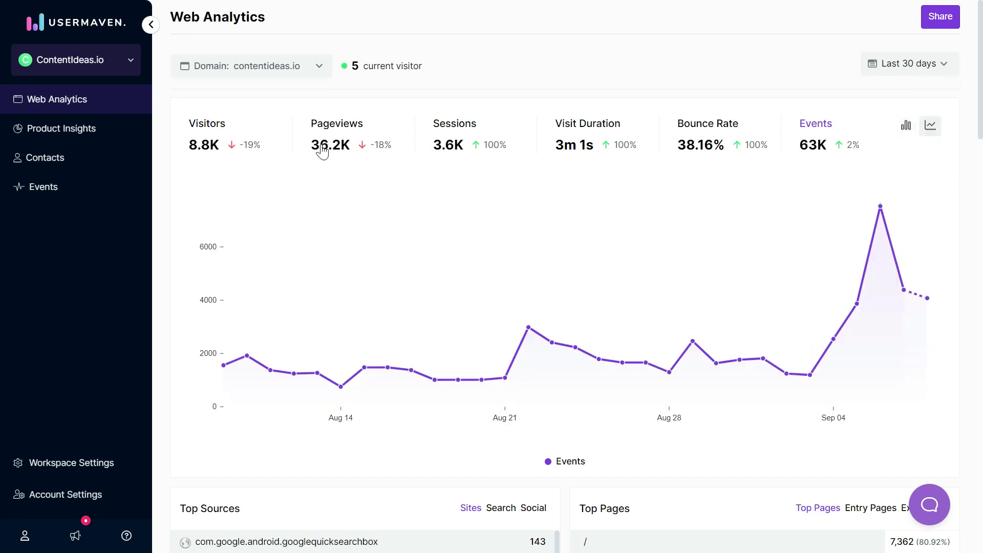
left_click(212, 132)
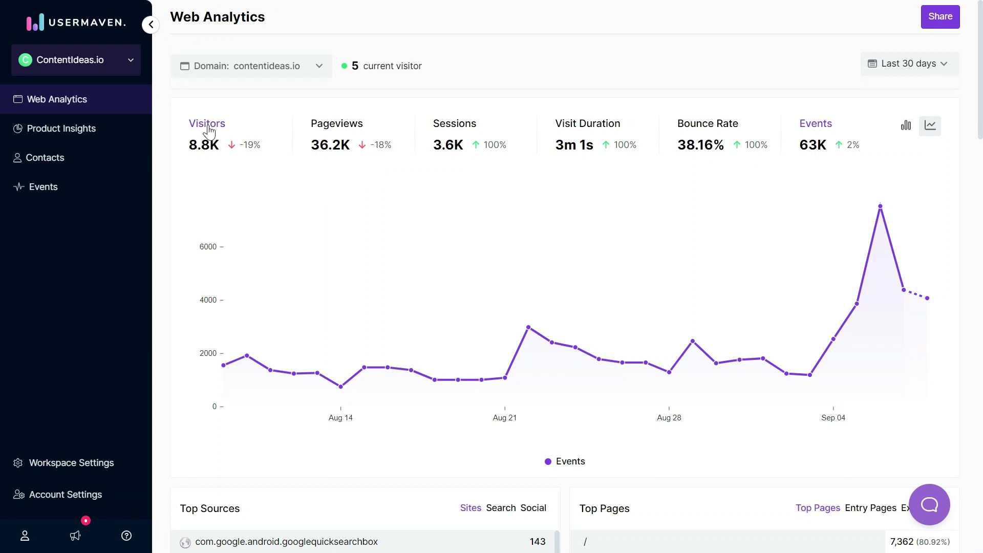
left_click(907, 129)
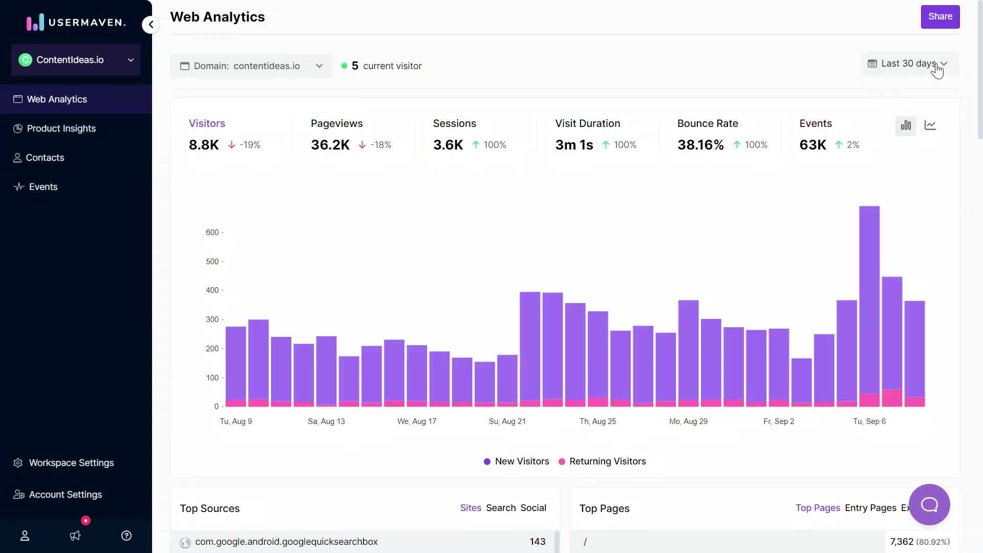
Check the date-range options, keeping Last 30 days, and open the tracked domains list
left_click(937, 67)
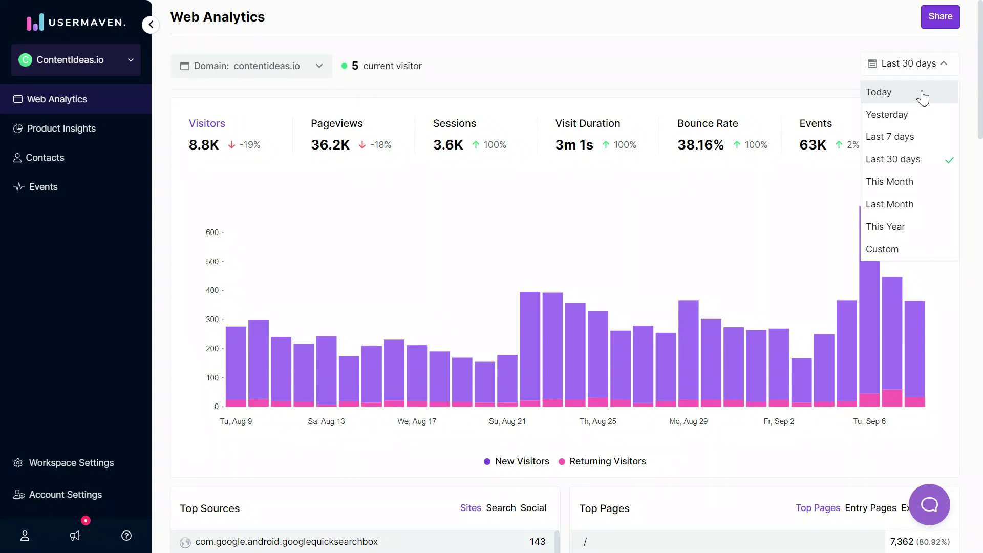
left_click(730, 54)
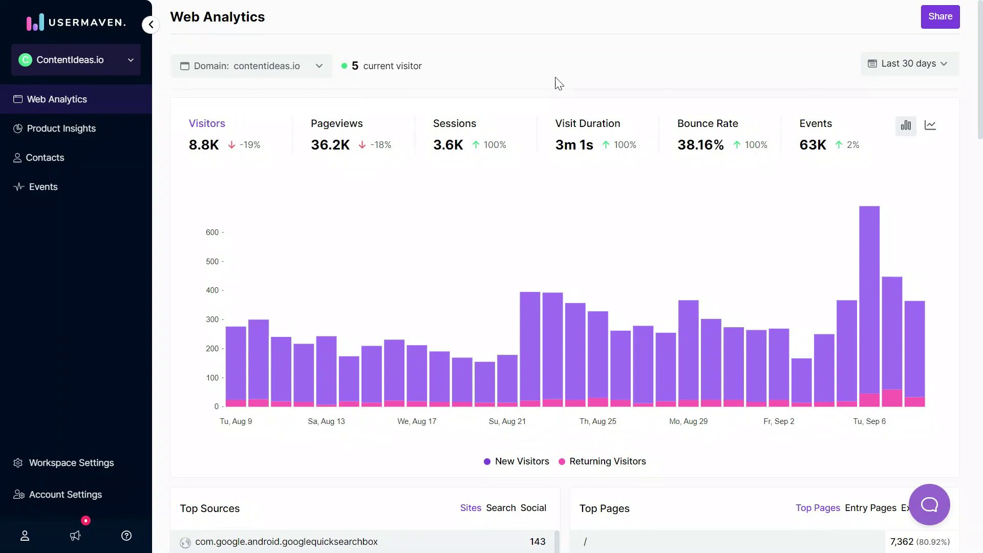
left_click(316, 75)
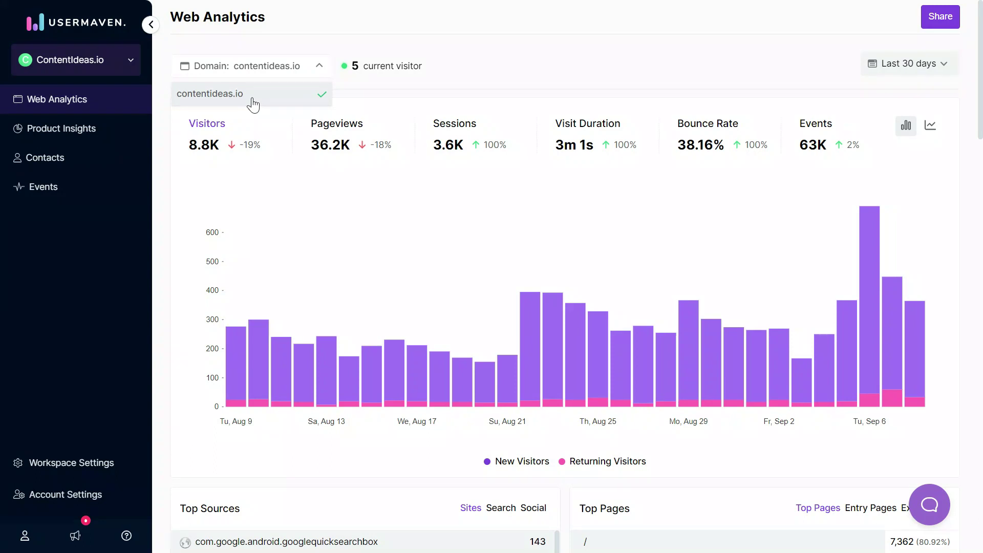
Keeping contentideas.io, list Social referrers in Top Sources and Exit Pages in Top Pages
left_click(527, 77)
scroll(529, 77, "down", 4)
scroll(529, 77, "down", 3)
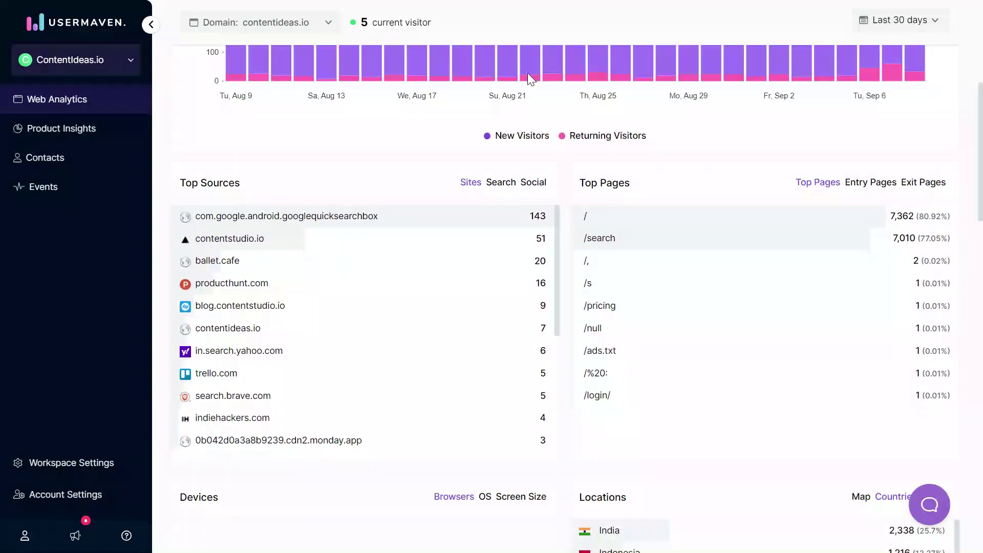
scroll(527, 76, "down", 1)
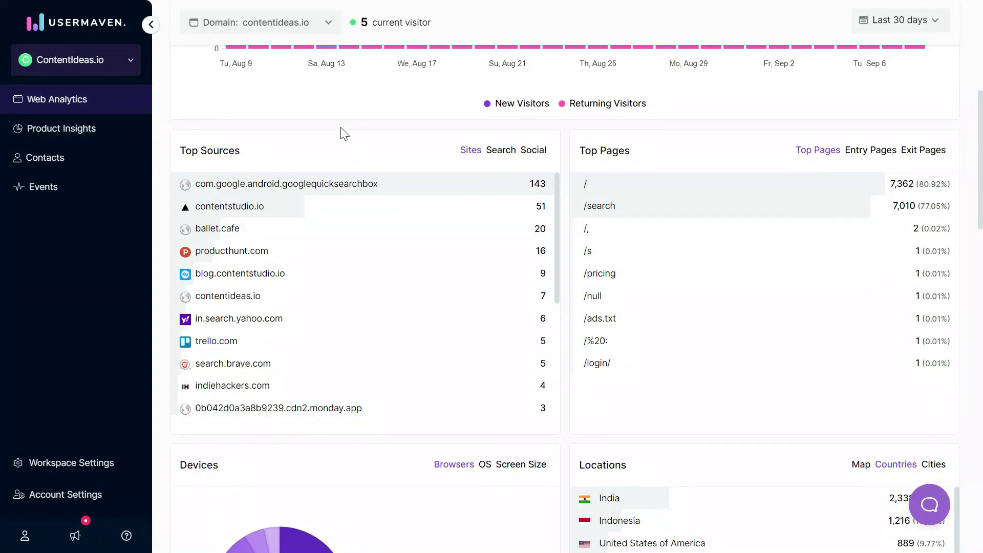
left_click(498, 151)
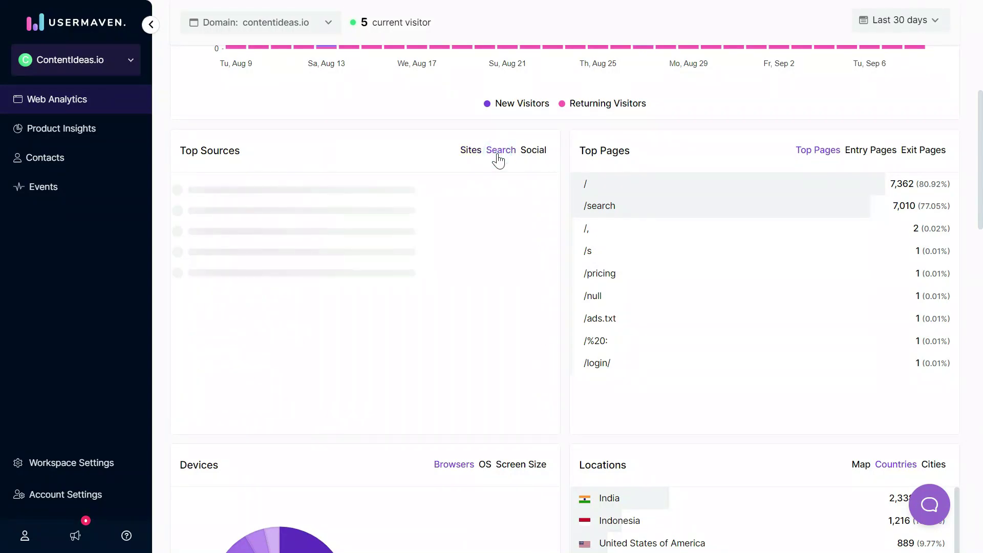
left_click(534, 154)
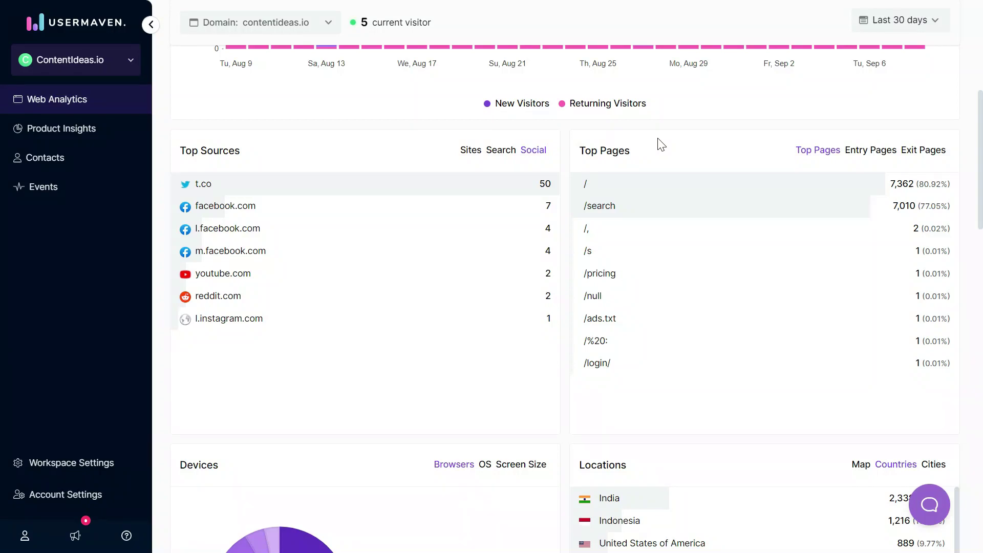
left_click(873, 155)
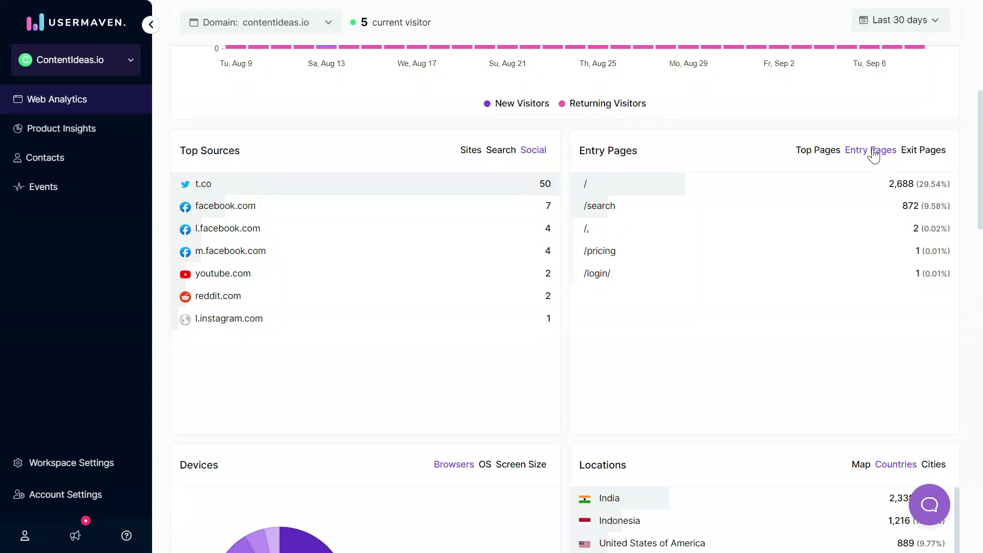
left_click(924, 155)
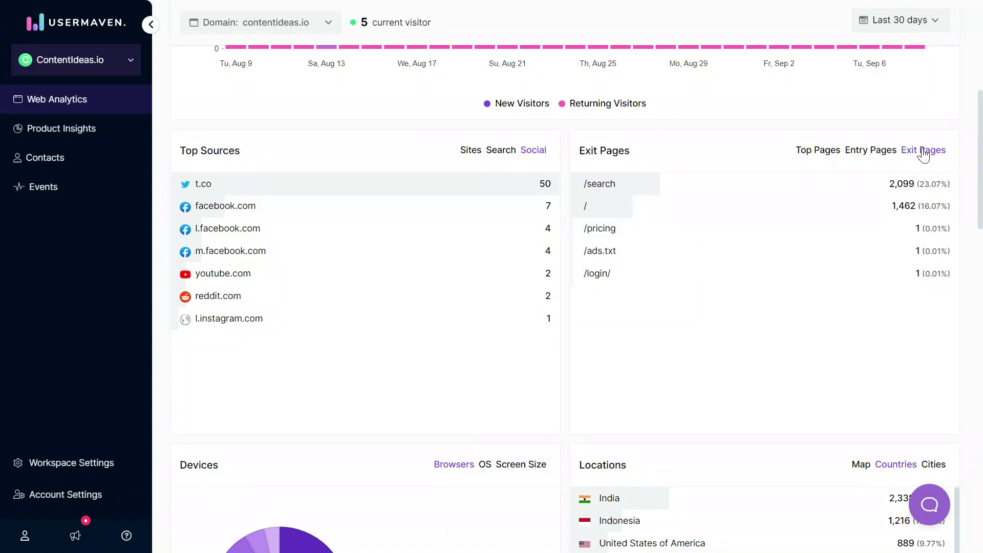
Break the Devices card down by Screen Size after briefly viewing OS
scroll(742, 230, "down", 3)
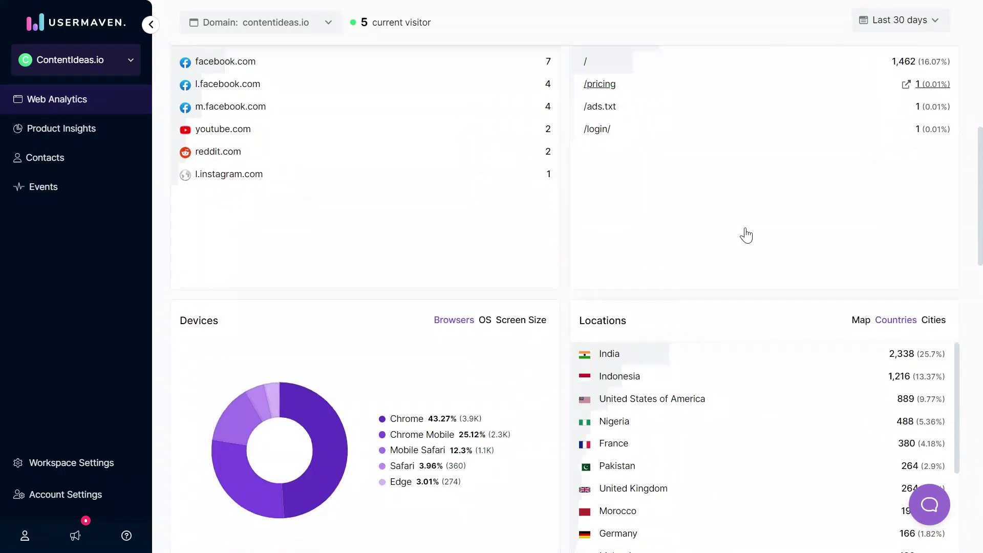
scroll(746, 230, "down", 2)
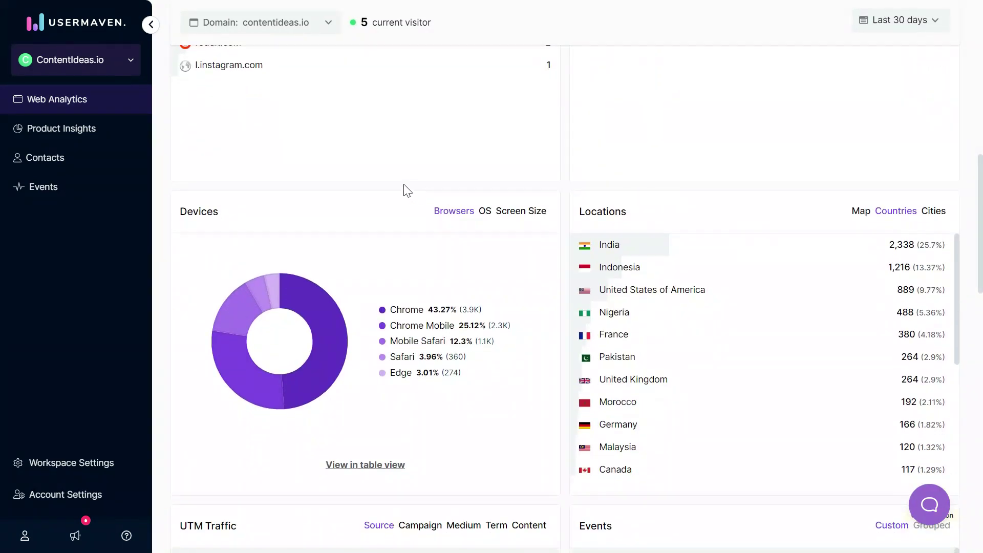
scroll(407, 190, "down", 1)
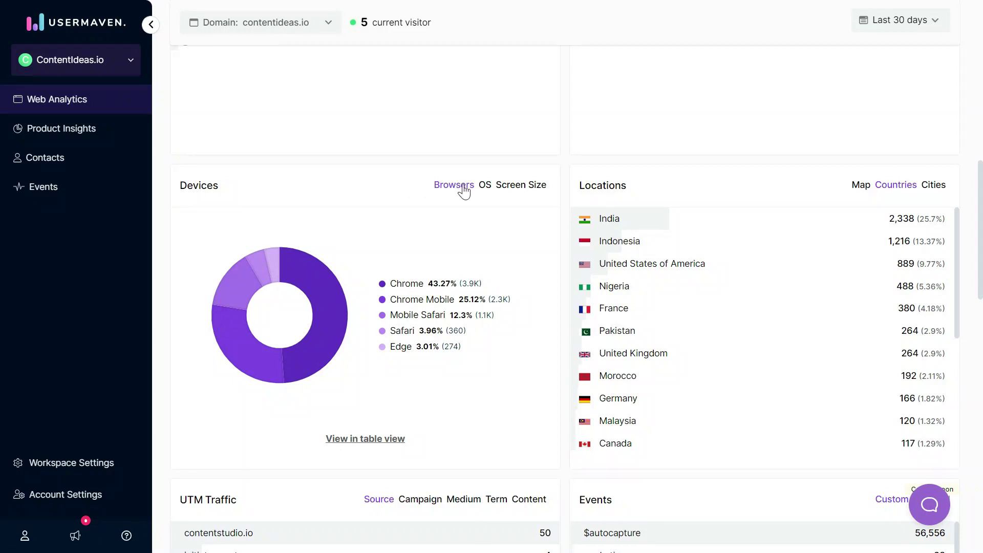
left_click(485, 187)
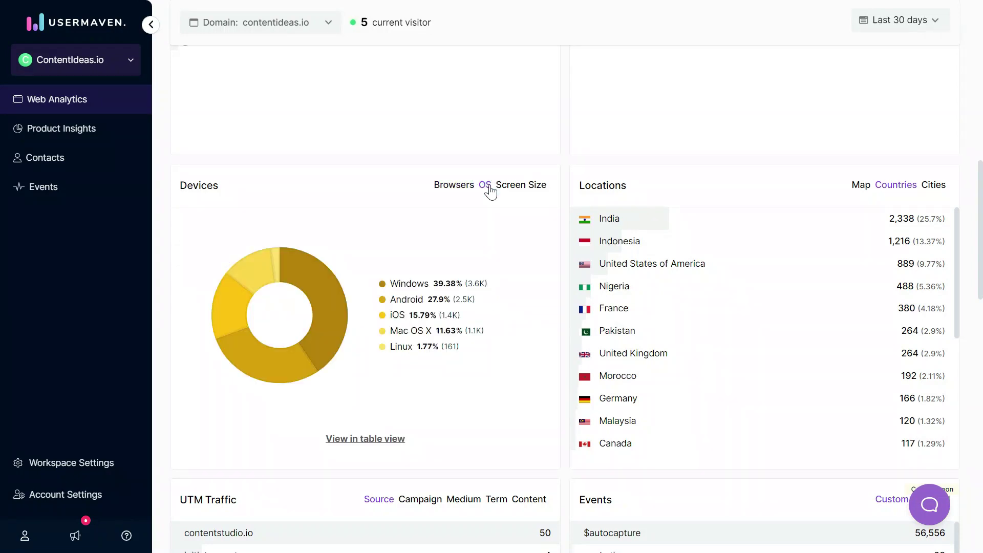
left_click(515, 190)
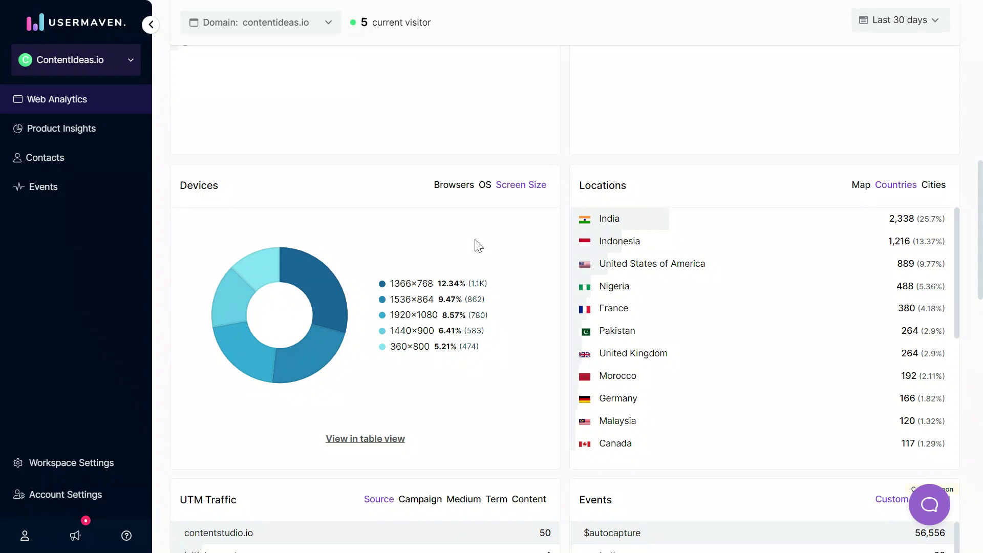
Switch the Locations card from the world map to the Cities list, led by Delhi
scroll(675, 186, "down", 1)
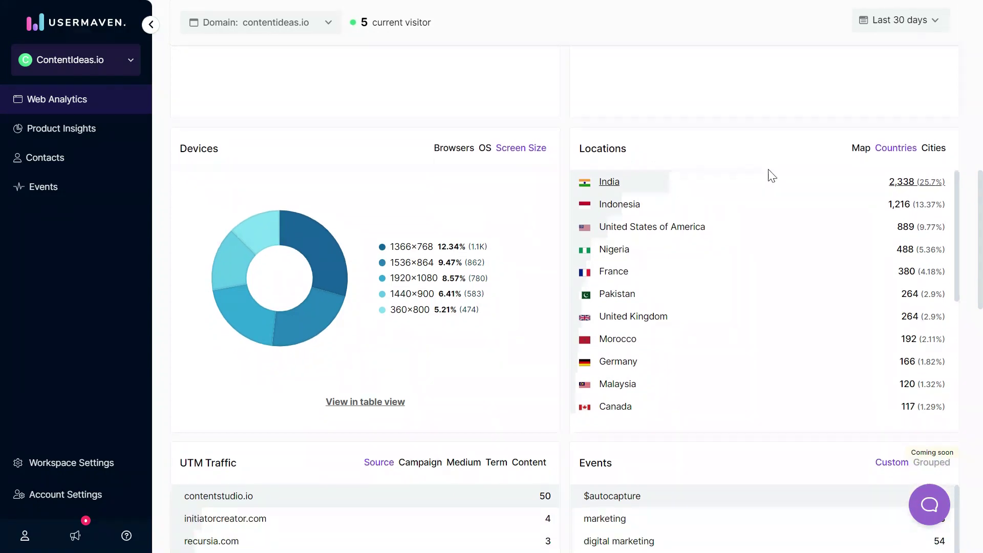
left_click(860, 153)
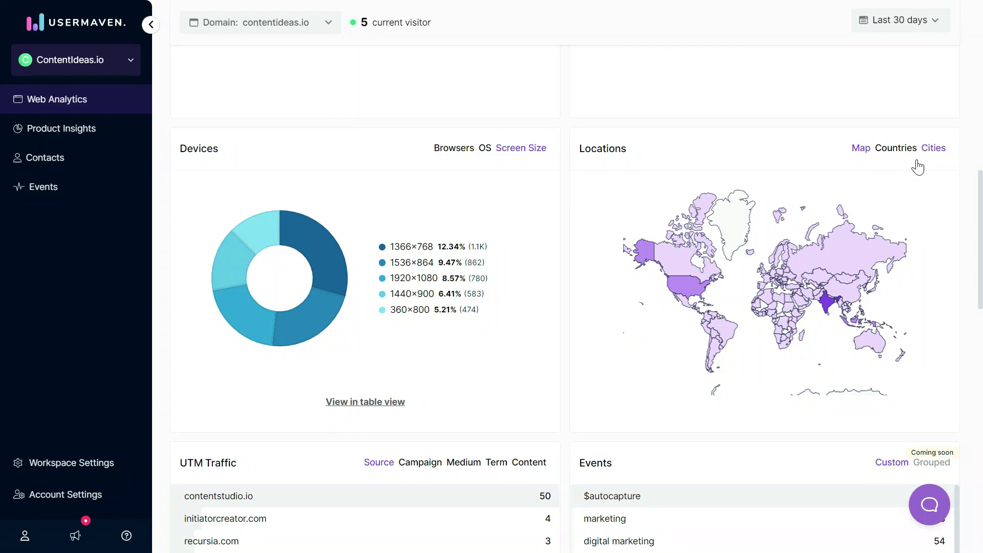
left_click(933, 154)
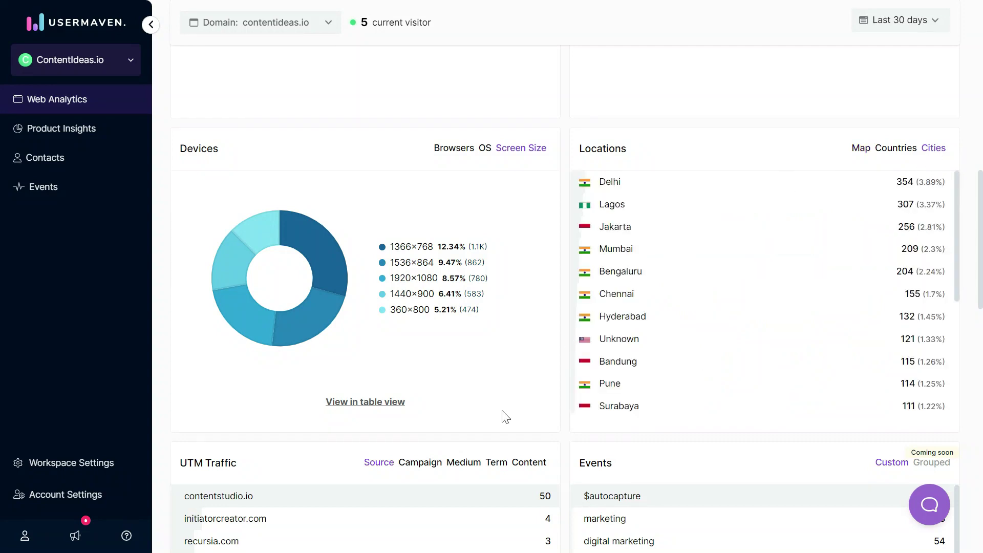
Step the UTM Traffic card through Campaign, Medium, Term and Content breakdowns, all showing no results
scroll(505, 414, "down", 3)
scroll(502, 414, "down", 2)
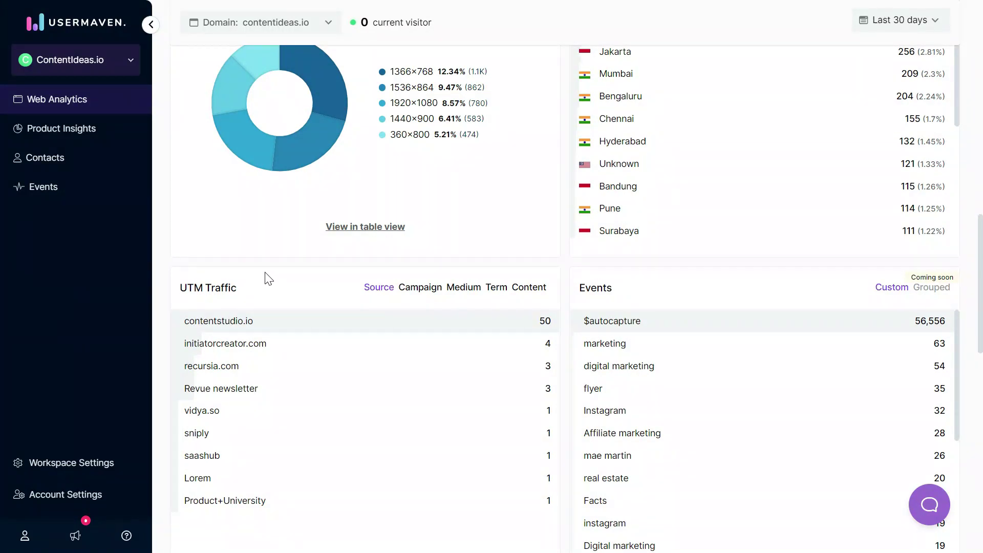
scroll(267, 278, "down", 1)
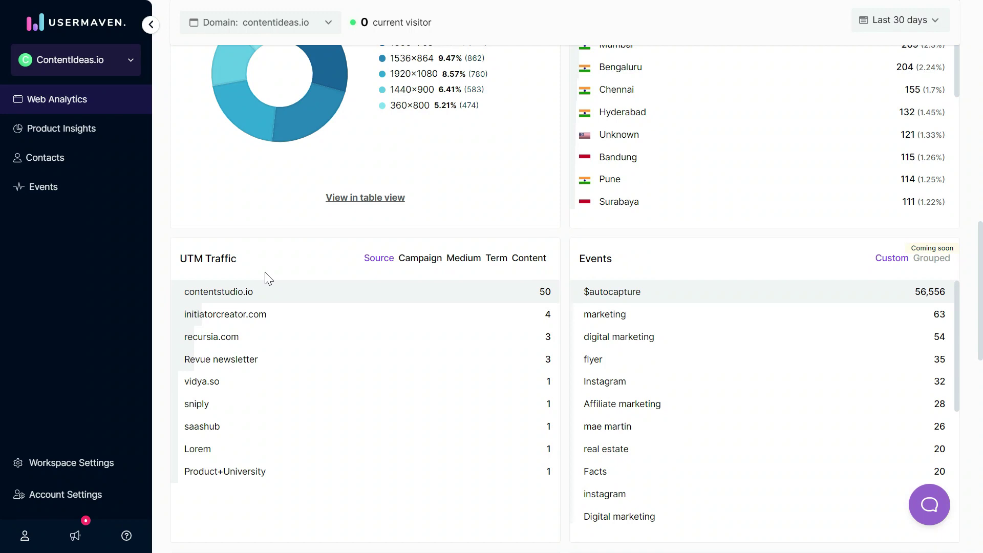
left_click(420, 263)
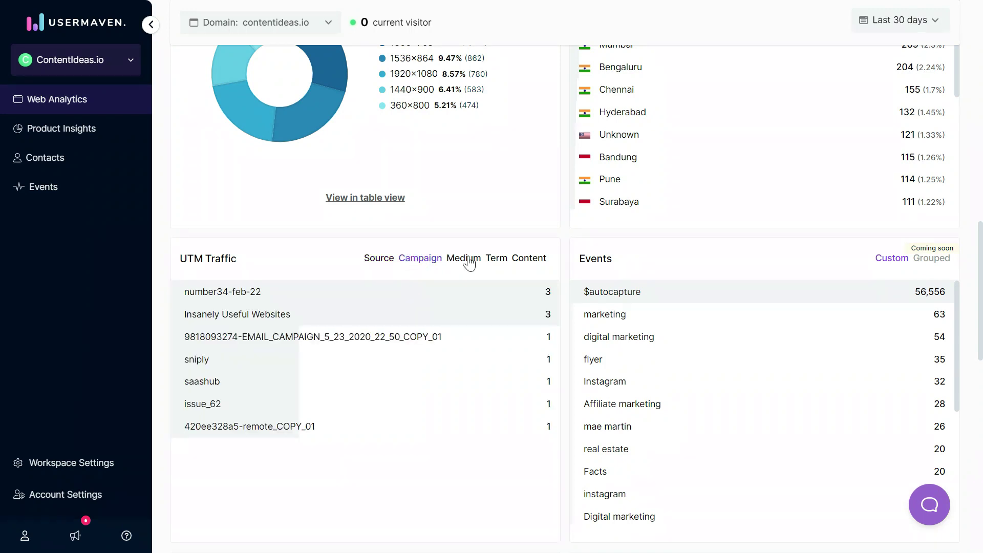
left_click(468, 263)
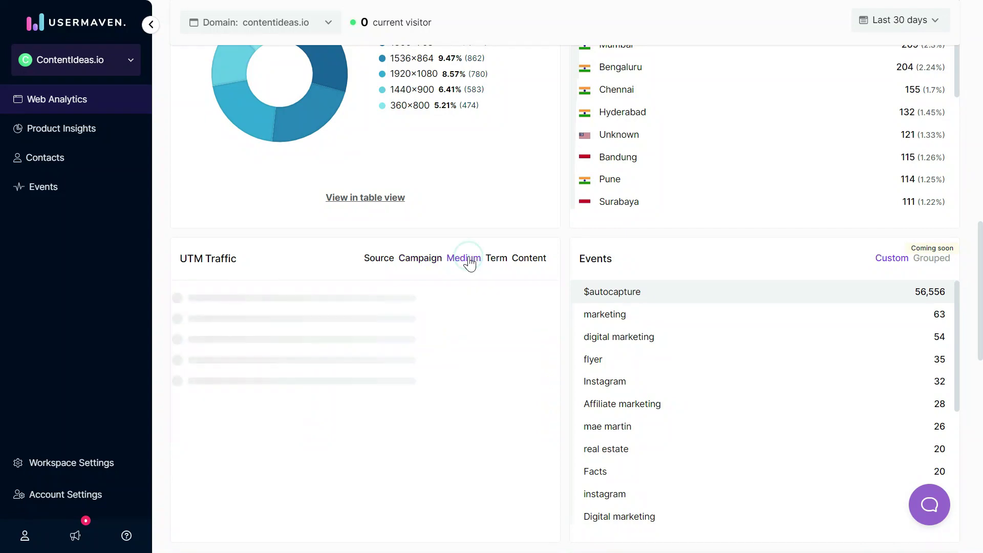
left_click(501, 263)
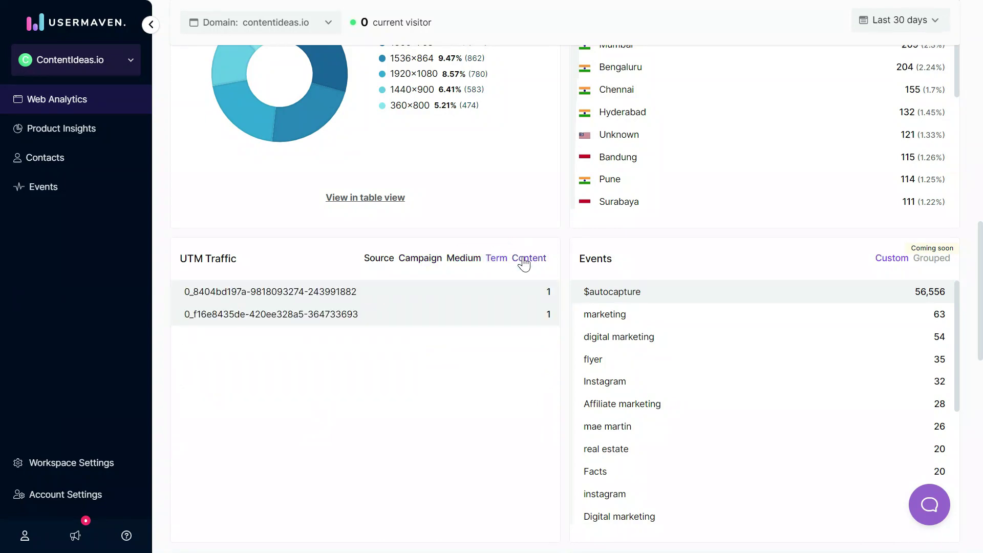
left_click(523, 262)
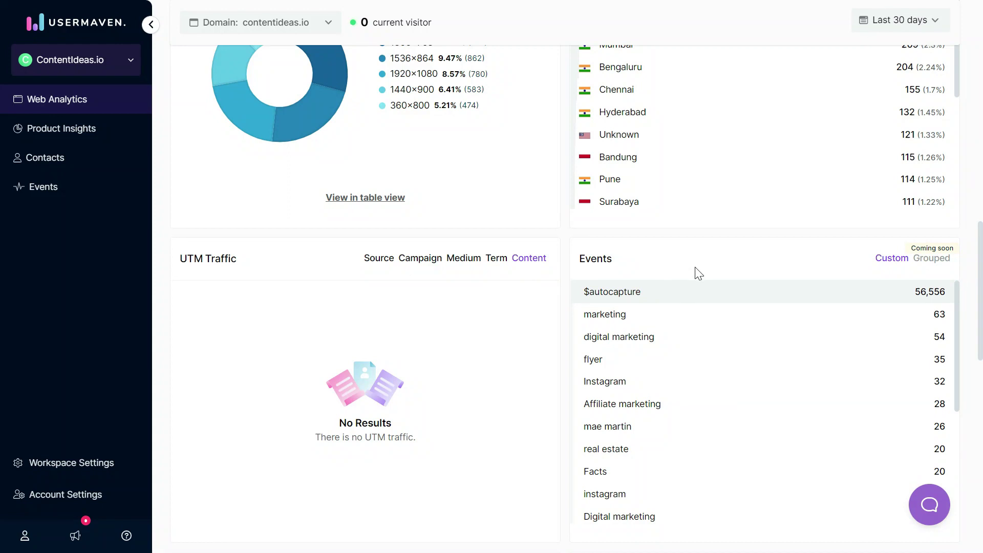
scroll(697, 273, "down", 2)
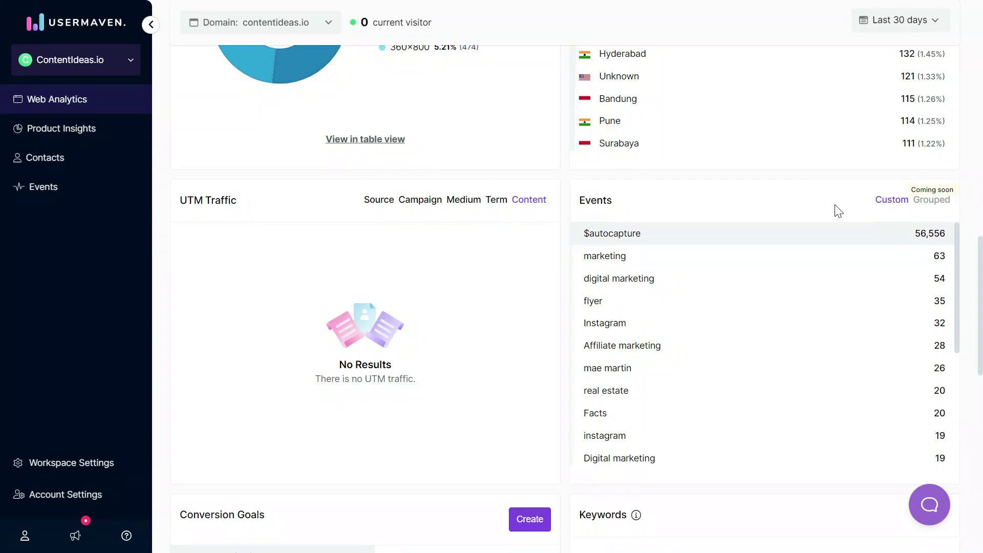
scroll(815, 209, "down", 3)
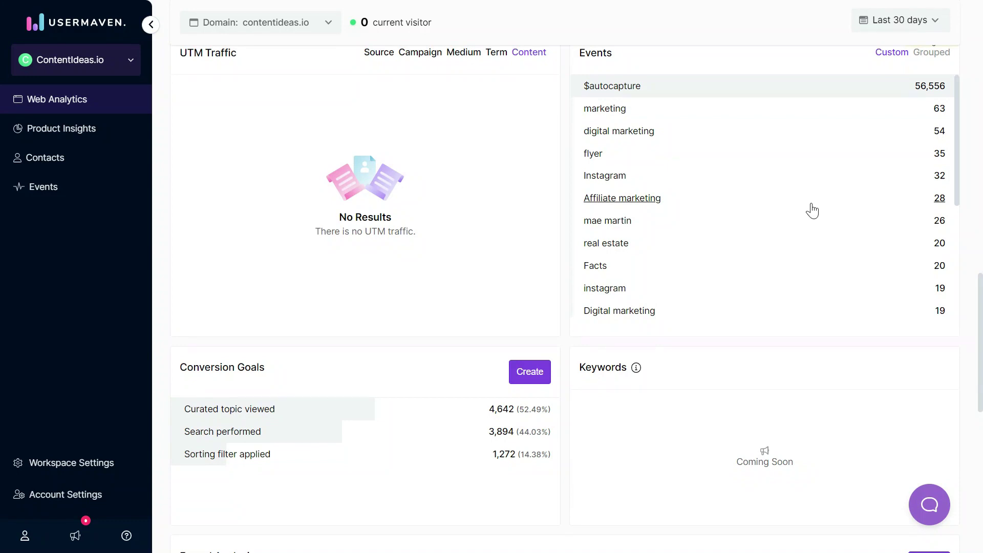
scroll(404, 381, "down", 2)
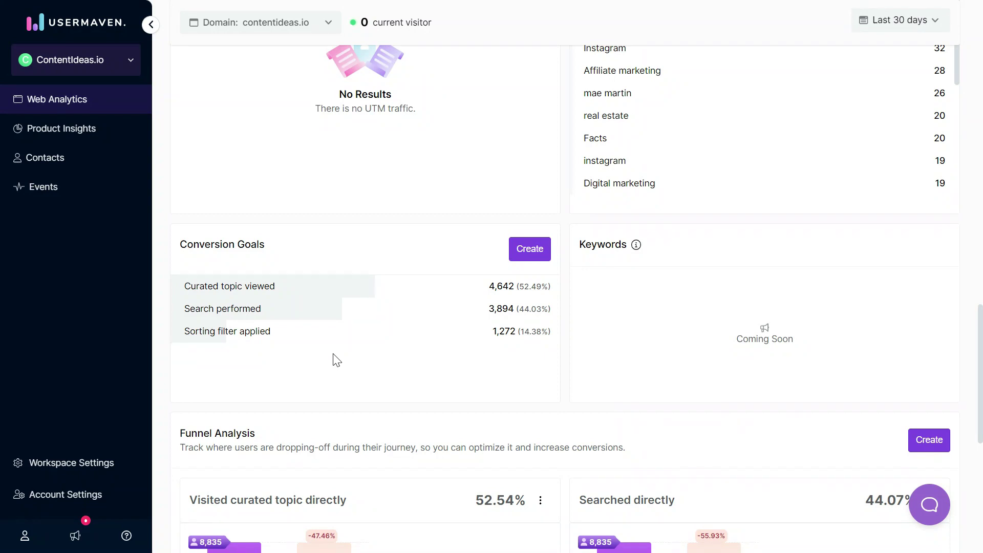
scroll(339, 263, "down", 1)
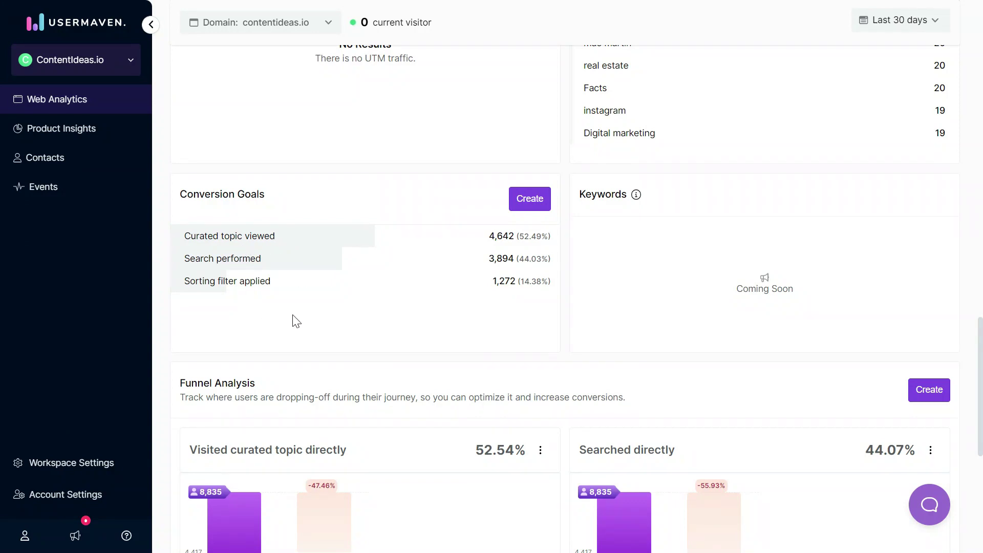
scroll(655, 258, "down", 1)
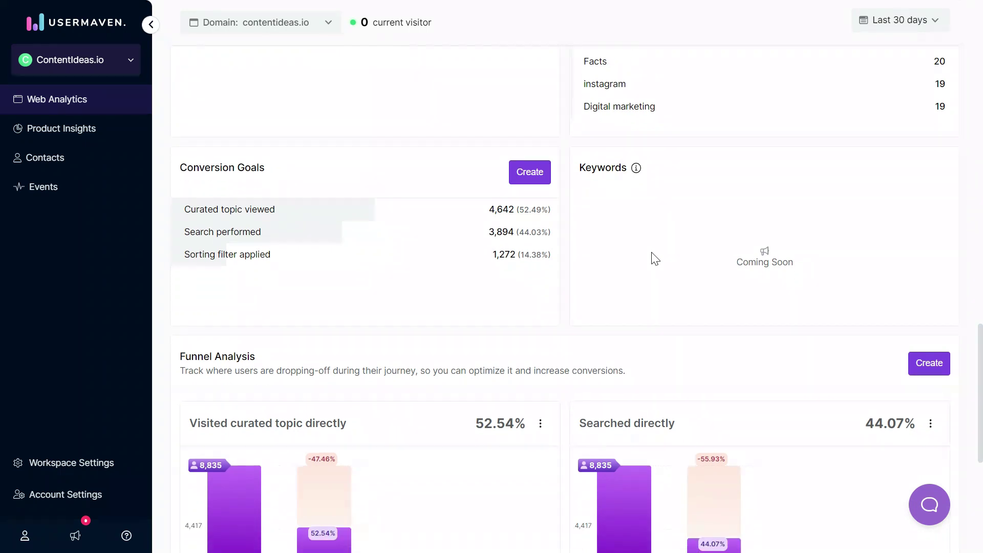
mouse_move(636, 164)
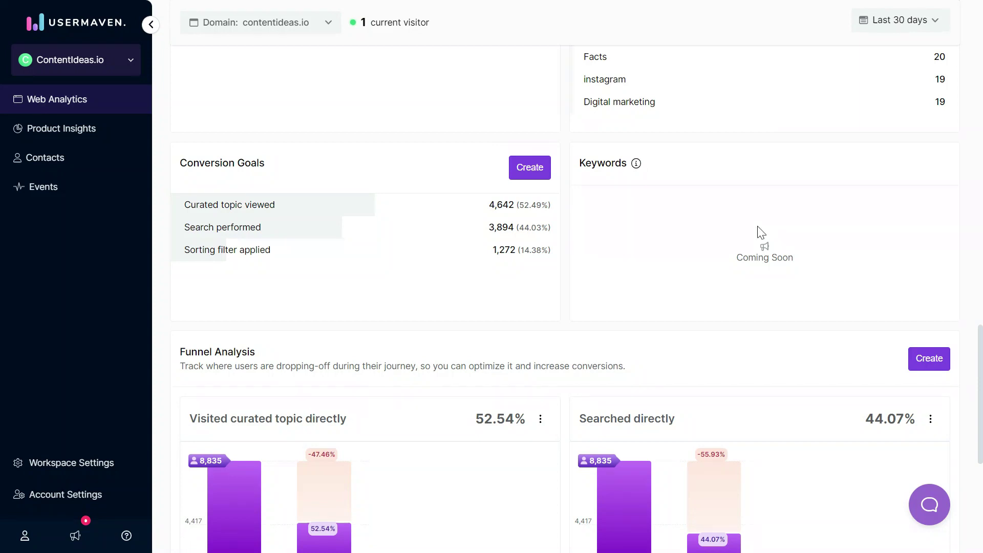
scroll(732, 253, "down", 4)
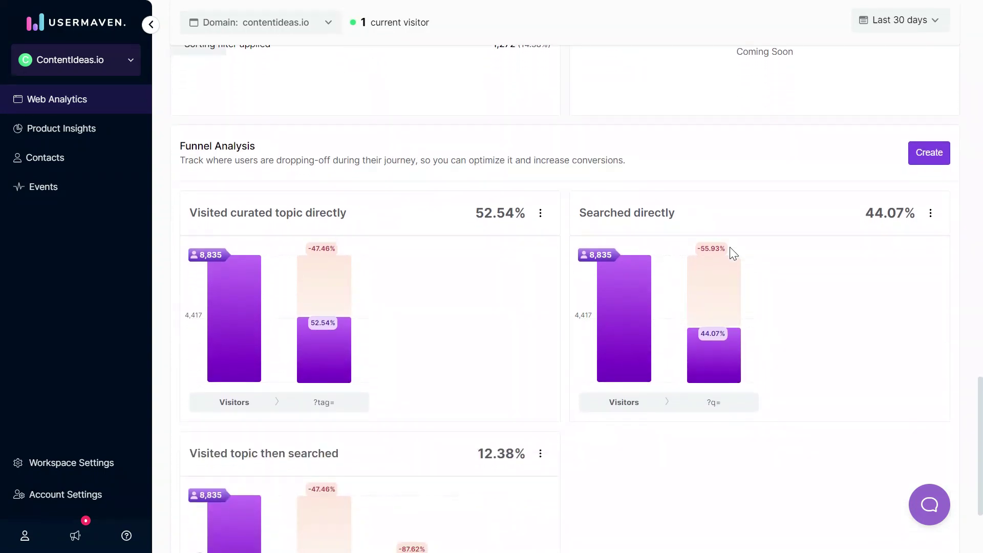
scroll(733, 253, "down", 1)
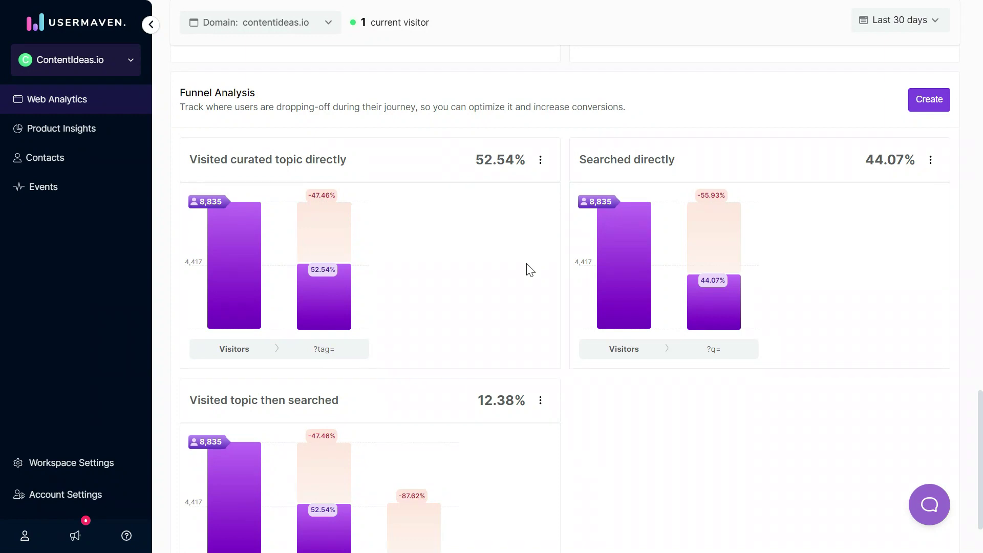
mouse_move(330, 255)
scroll(500, 277, "down", 2)
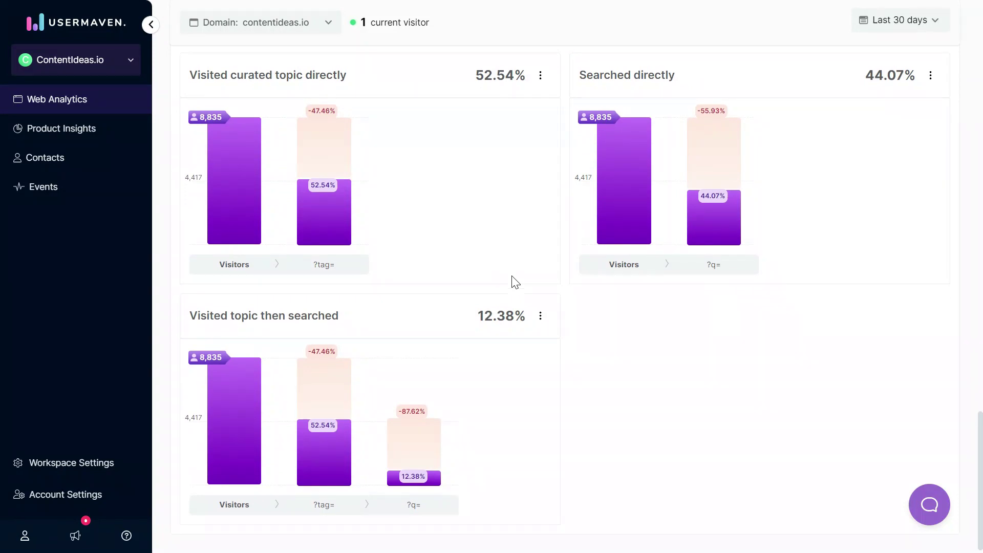
scroll(821, 284, "up", 3)
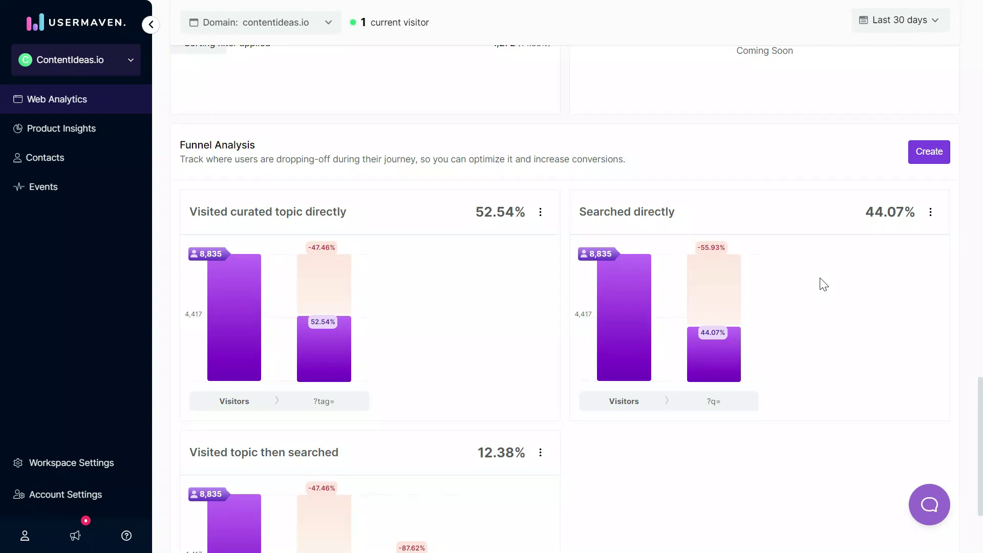
scroll(823, 284, "up", 1)
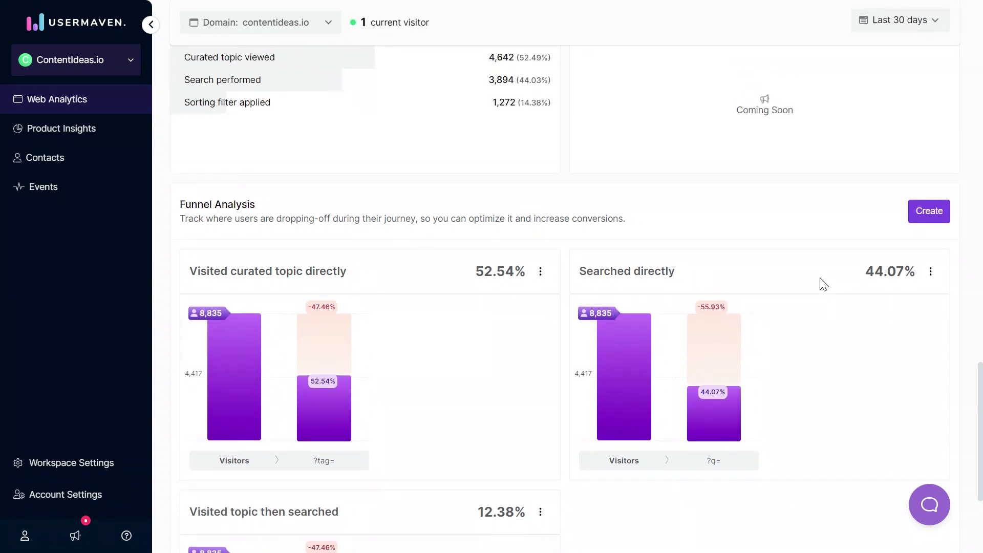
scroll(821, 284, "up", 2)
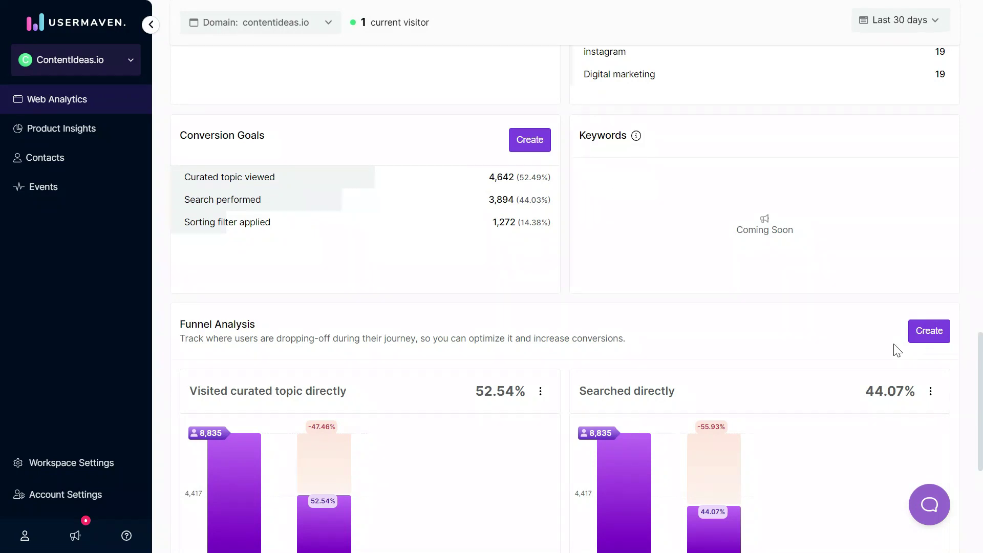
scroll(896, 350, "up", 13)
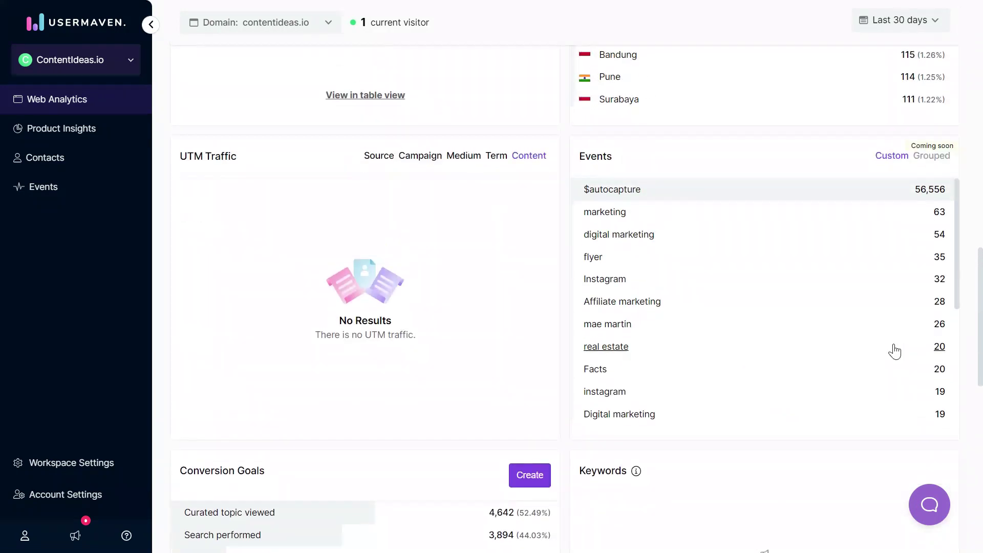
scroll(894, 351, "up", 5)
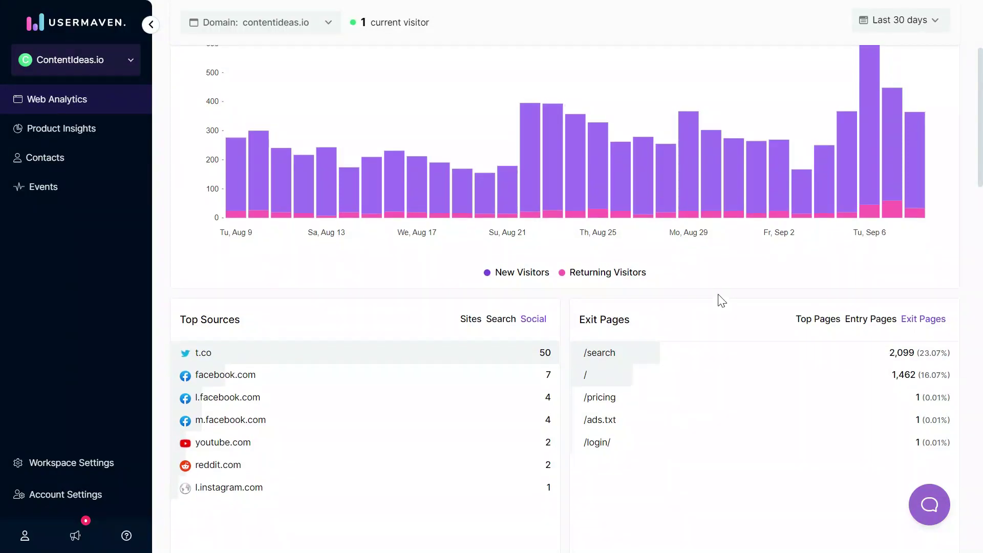
Enable password protection on the dashboard's share link and close the Share popover
scroll(717, 295, "up", 4)
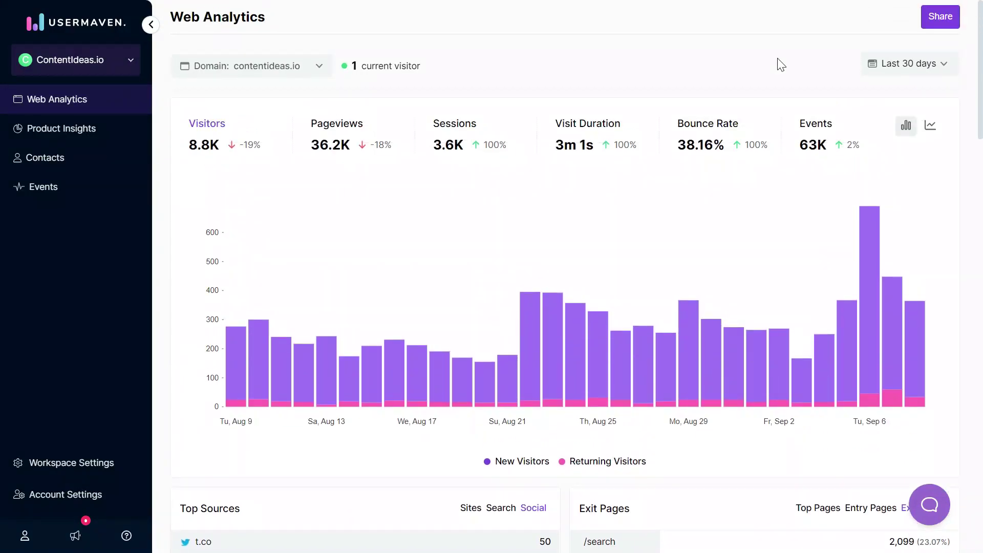
left_click(944, 25)
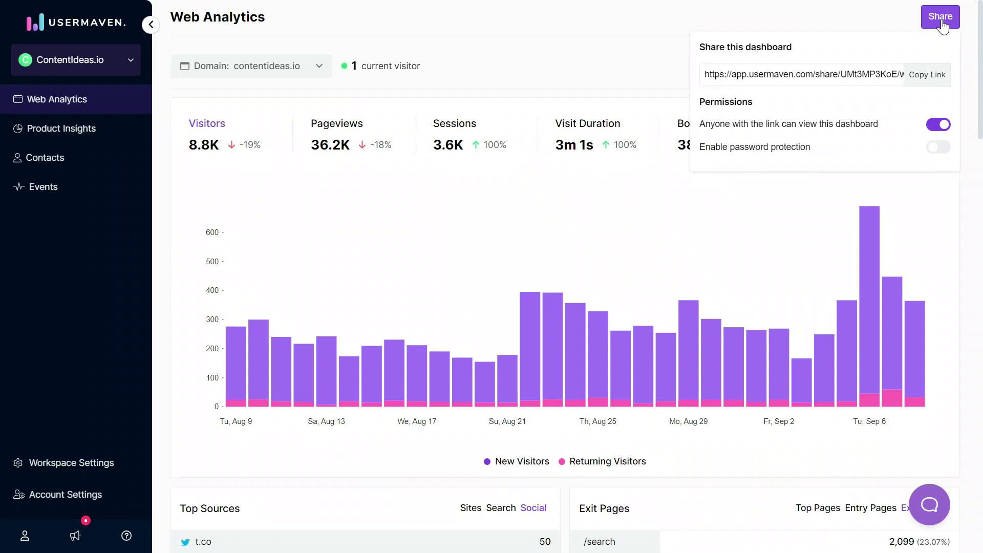
left_click(942, 147)
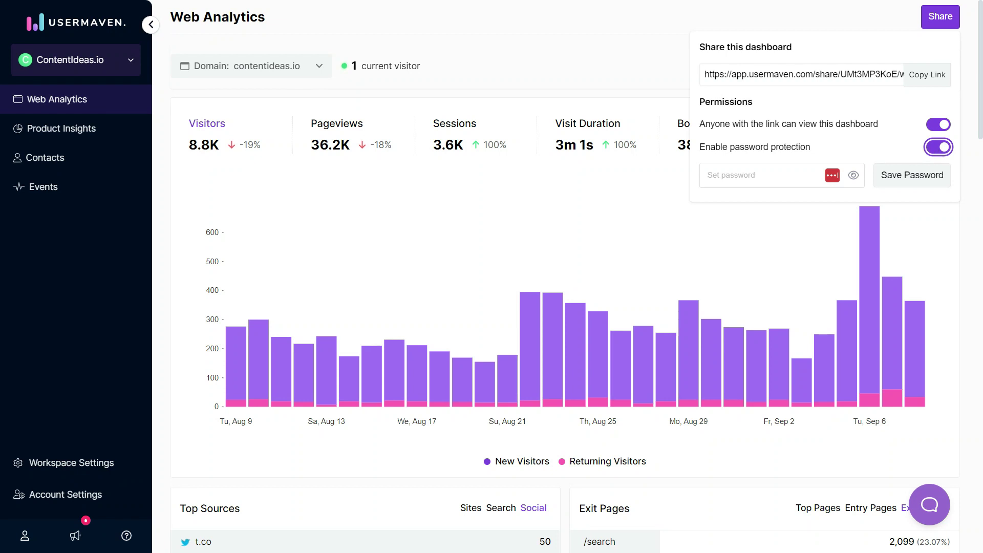
left_click(586, 67)
Switch the Locations card to Countries, with India leading at 2,338 visitors
scroll(586, 67, "down", 3)
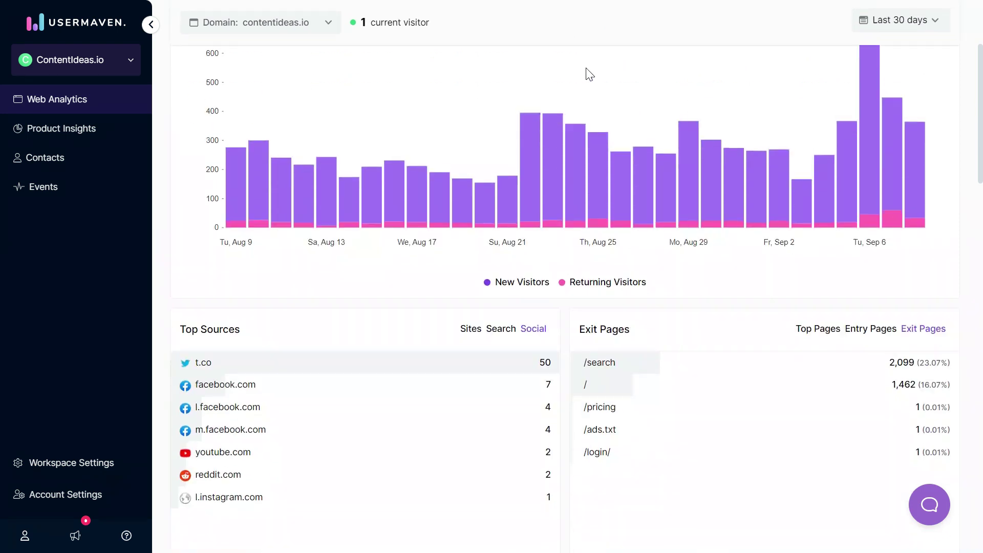
scroll(586, 68, "up", 2)
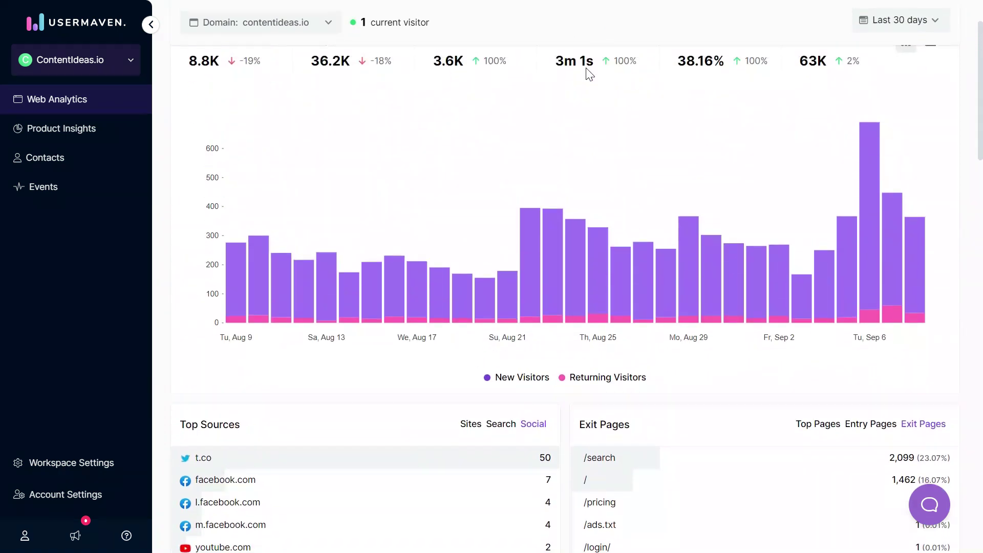
scroll(585, 67, "down", 5)
scroll(586, 68, "up", 1)
scroll(586, 68, "down", 3)
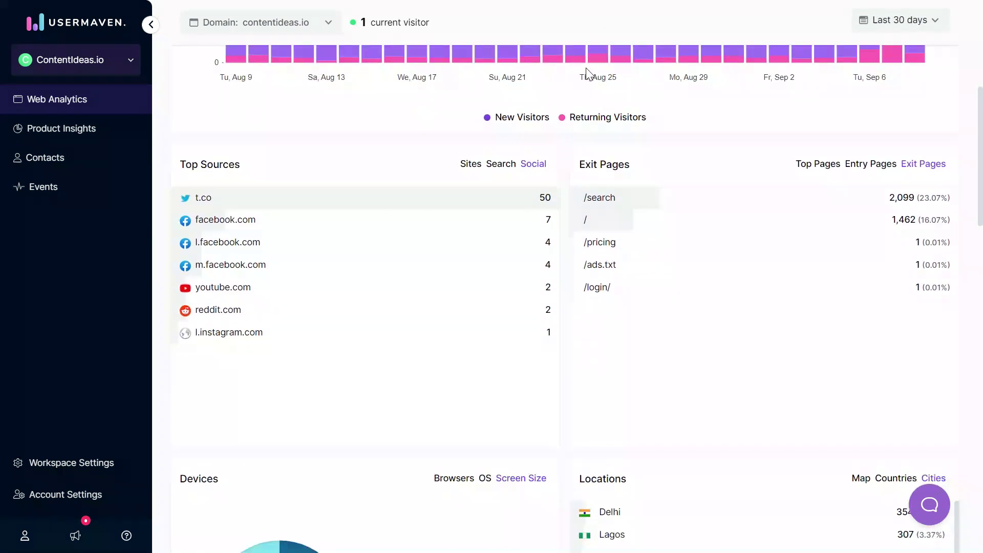
scroll(737, 299, "down", 2)
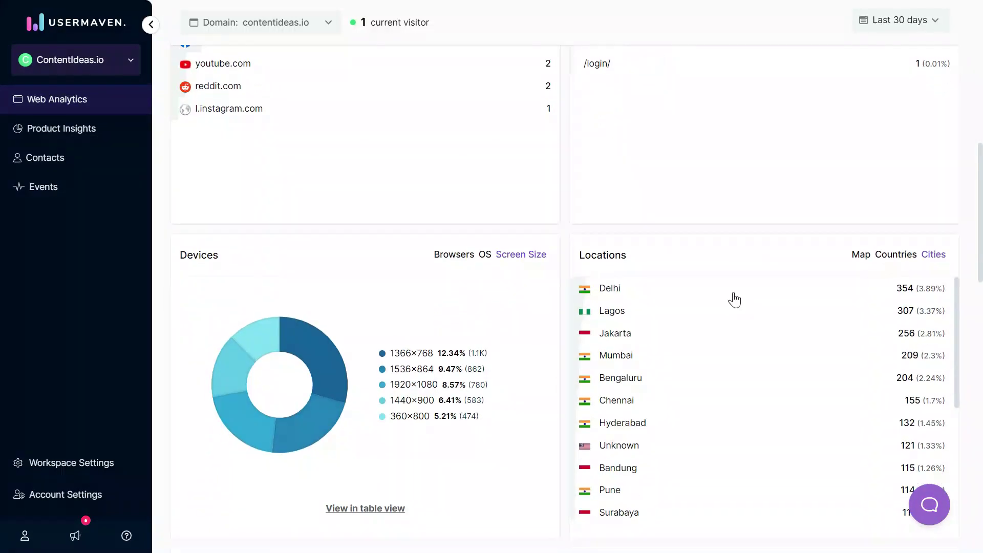
left_click(904, 259)
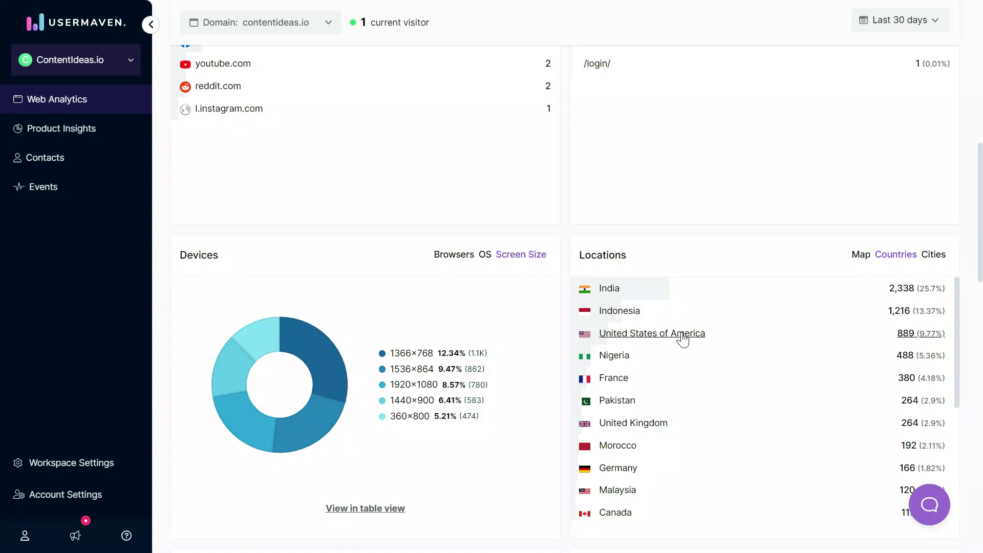
Add a Country is United States of America filter and review the narrowed dashboard of 889 visitors
left_click(685, 333)
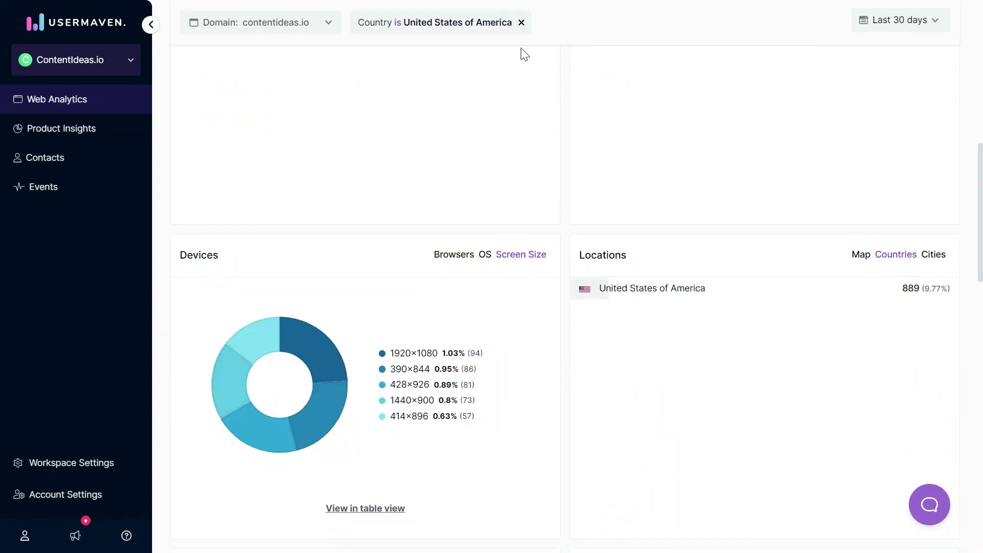
scroll(498, 43, "up", 5)
scroll(579, 130, "up", 6)
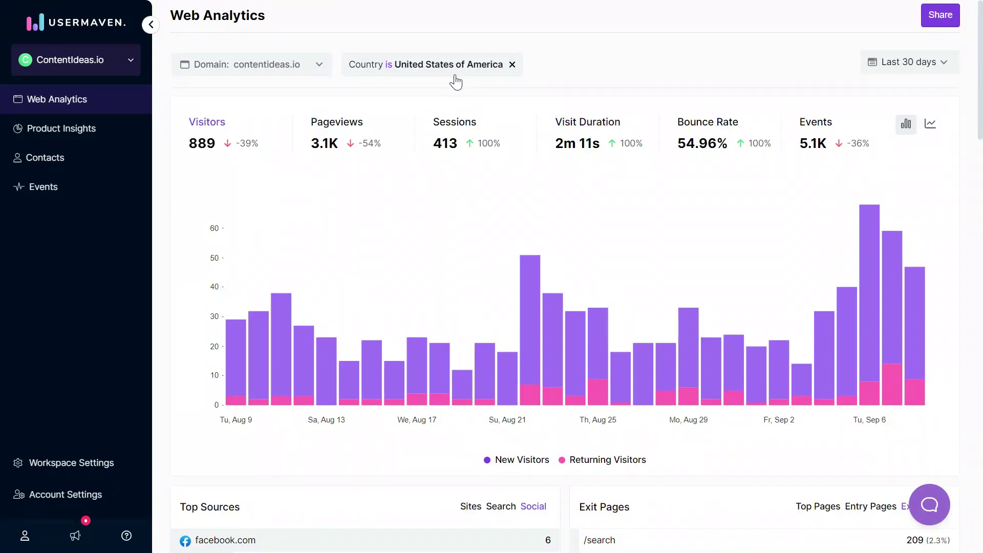
scroll(435, 204, "down", 4)
scroll(434, 204, "down", 4)
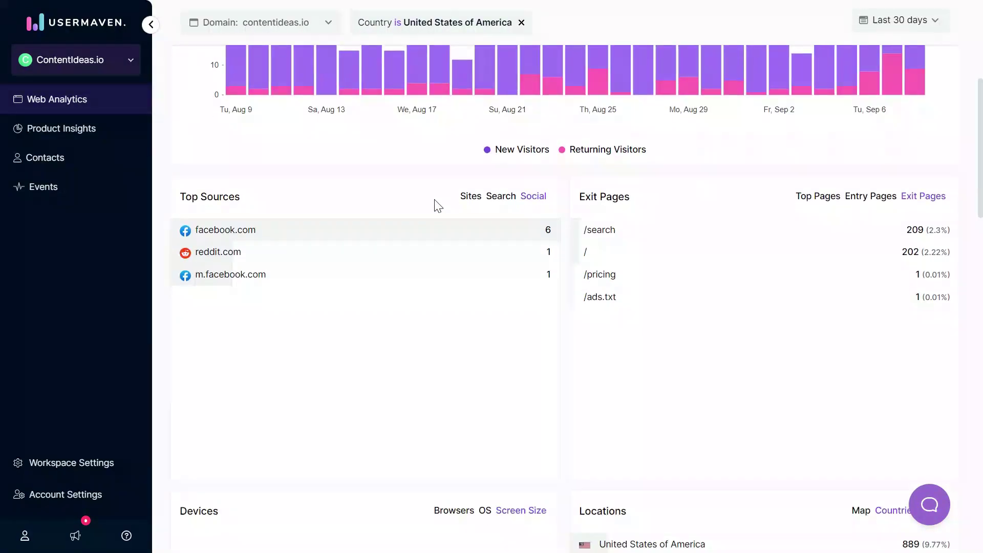
scroll(438, 204, "down", 2)
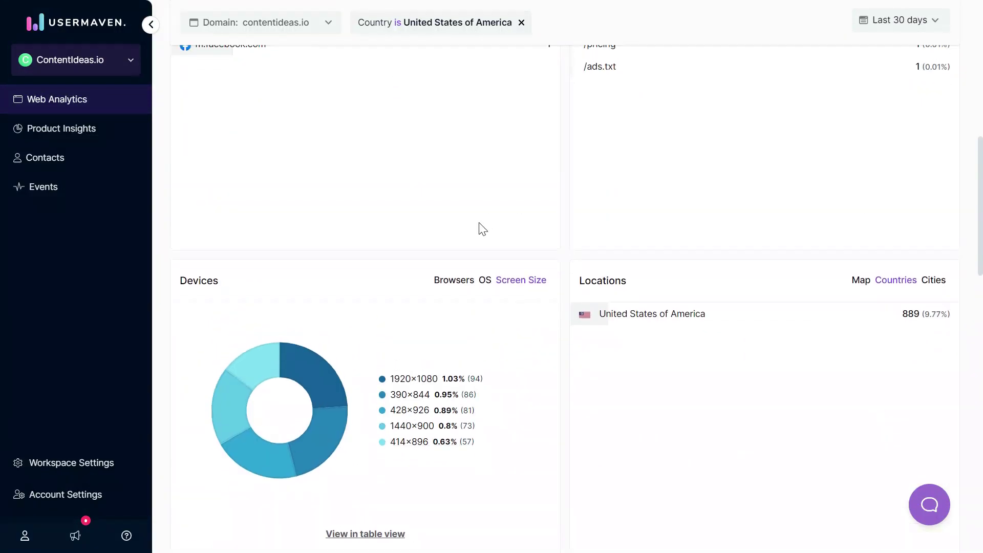
scroll(478, 227, "up", 3)
scroll(480, 228, "up", 6)
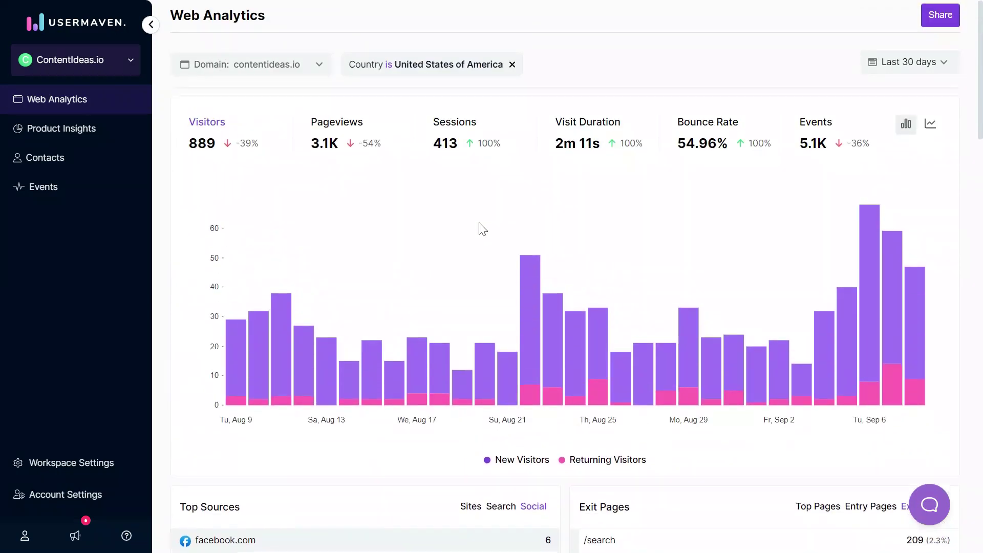